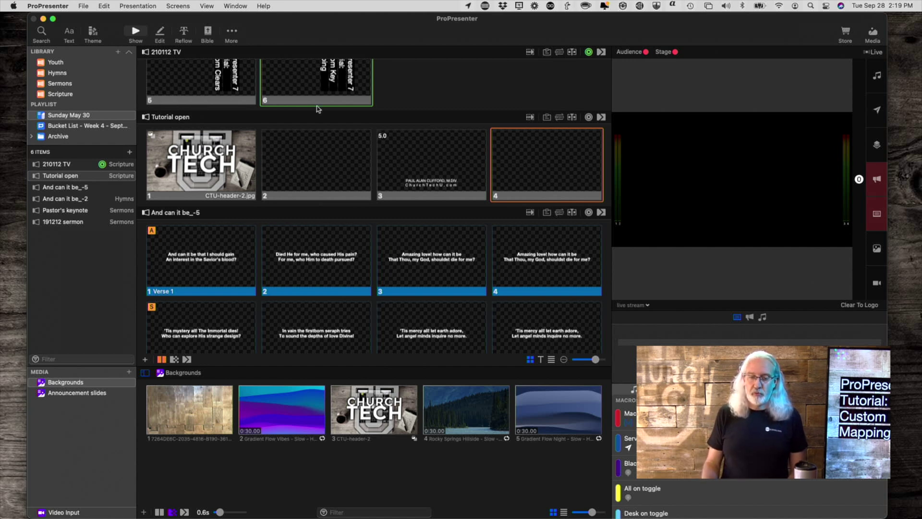
Open Key Mappings from the ProPresenter menu and move its window to the left.
click(45, 6)
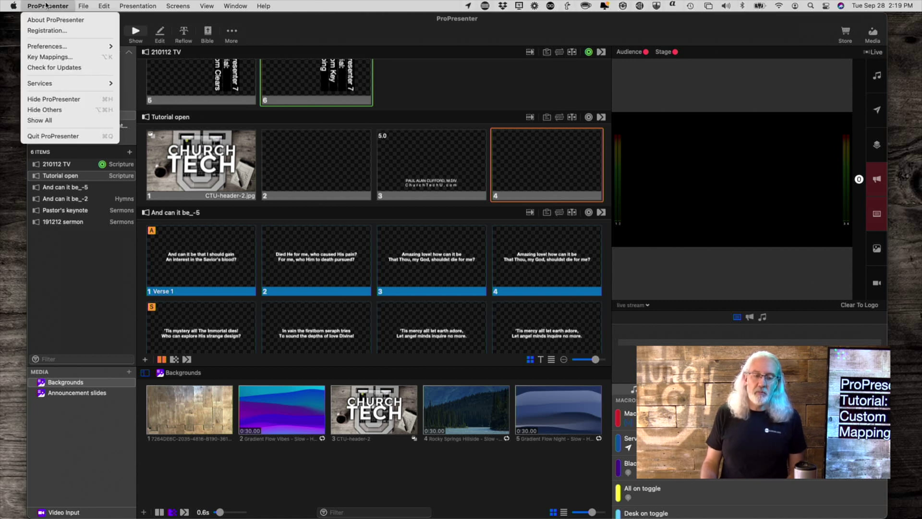
click(54, 57)
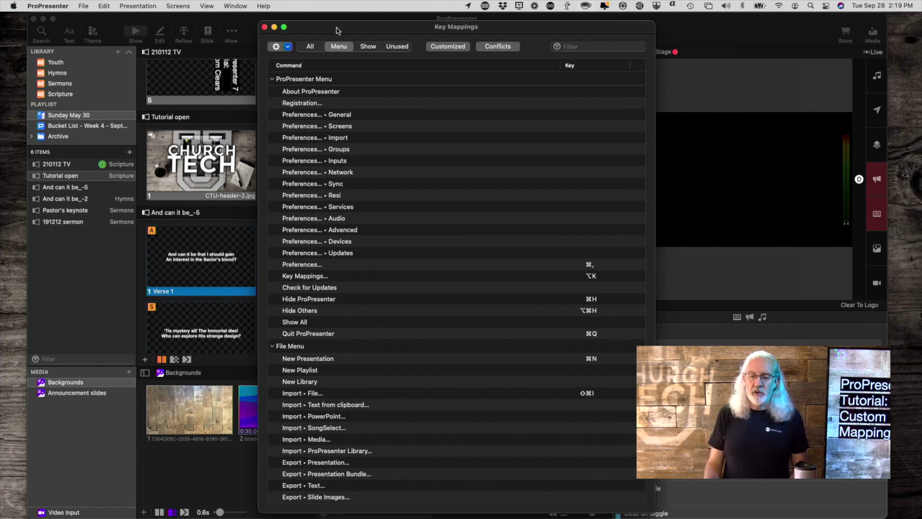
drag(336, 27, 263, 24)
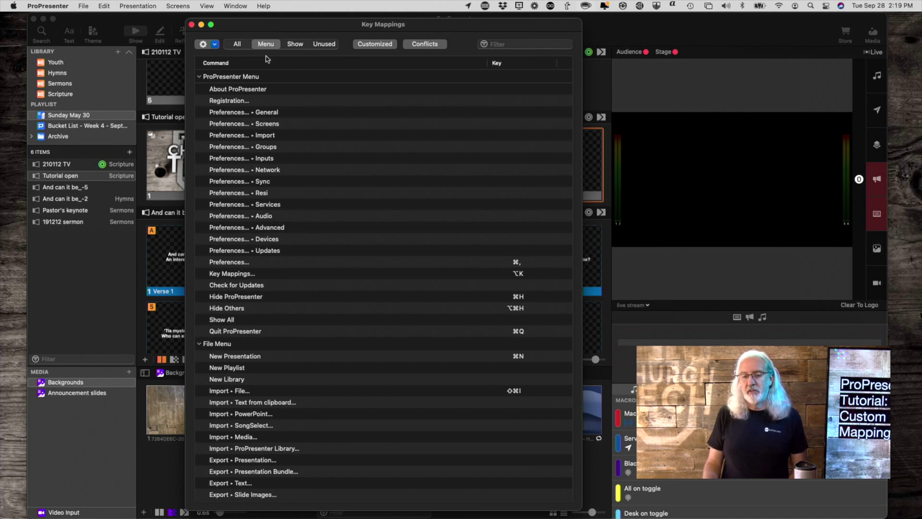
click(214, 45)
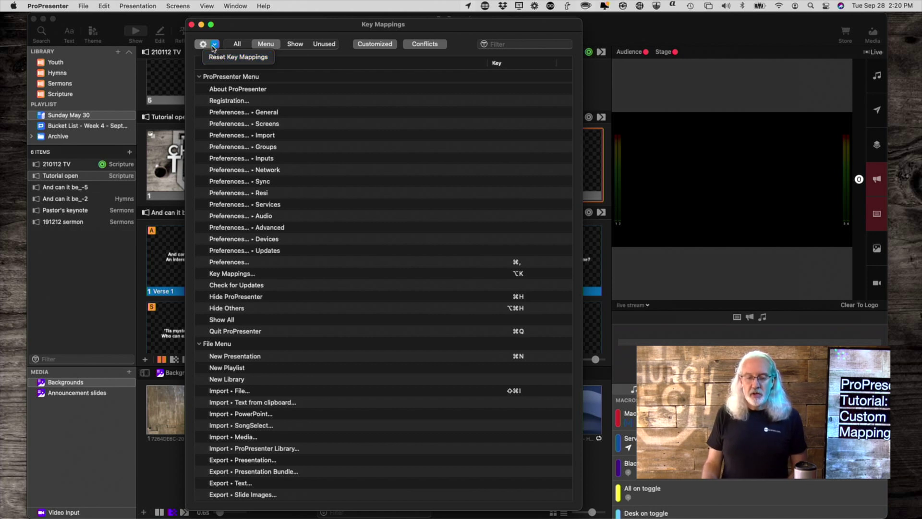
click(243, 33)
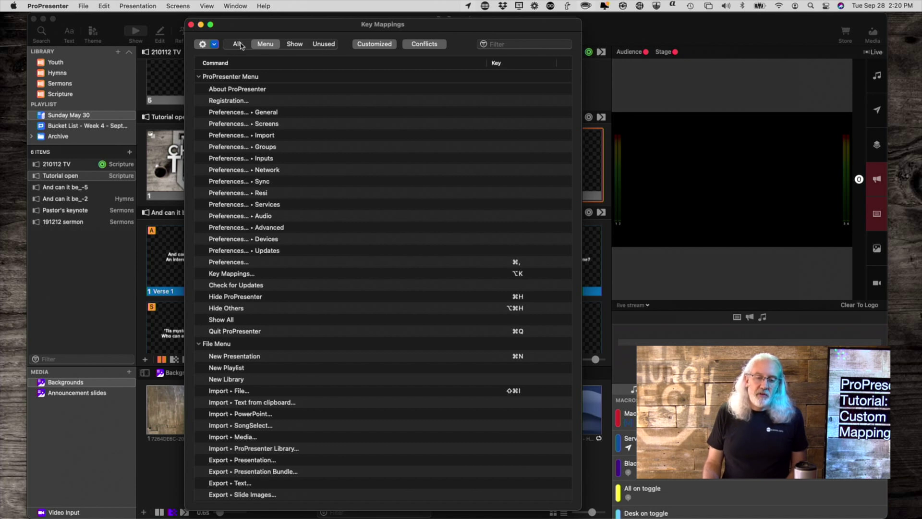
click(236, 44)
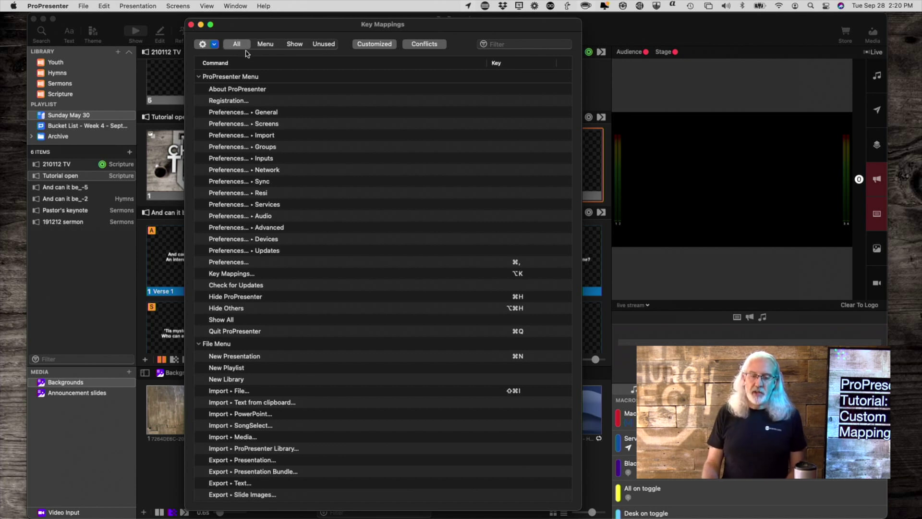
click(265, 45)
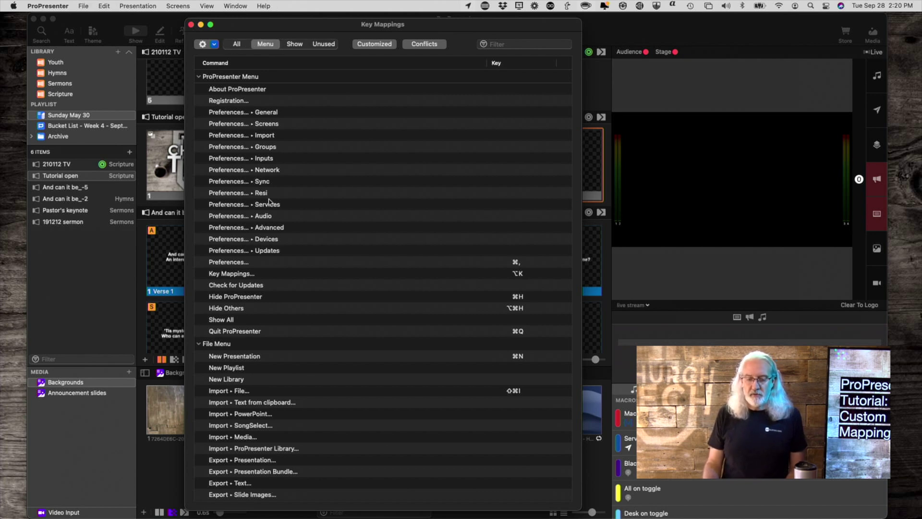
scroll(269, 211, down, 3)
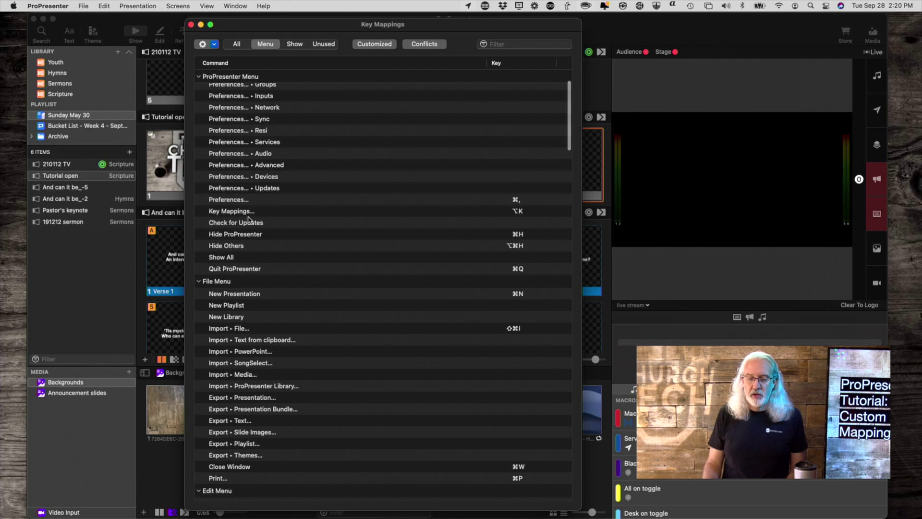
click(246, 212)
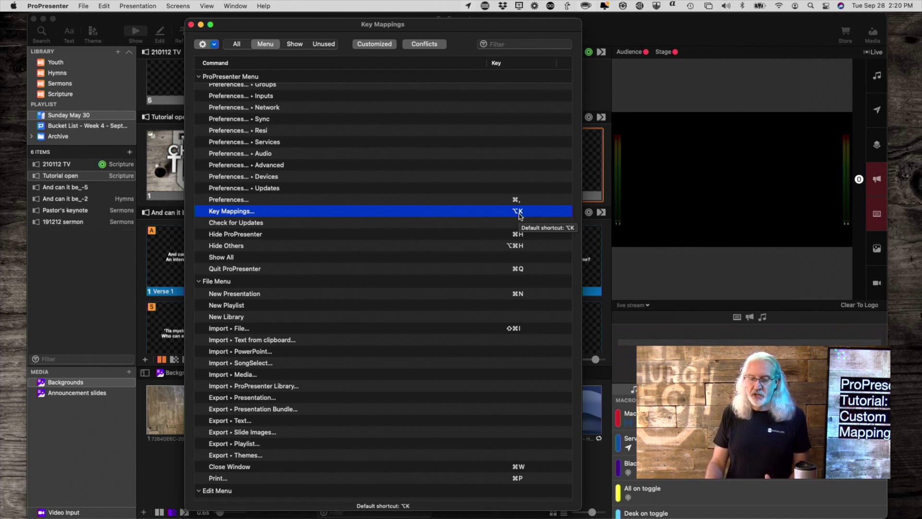
scroll(518, 215, up, 5)
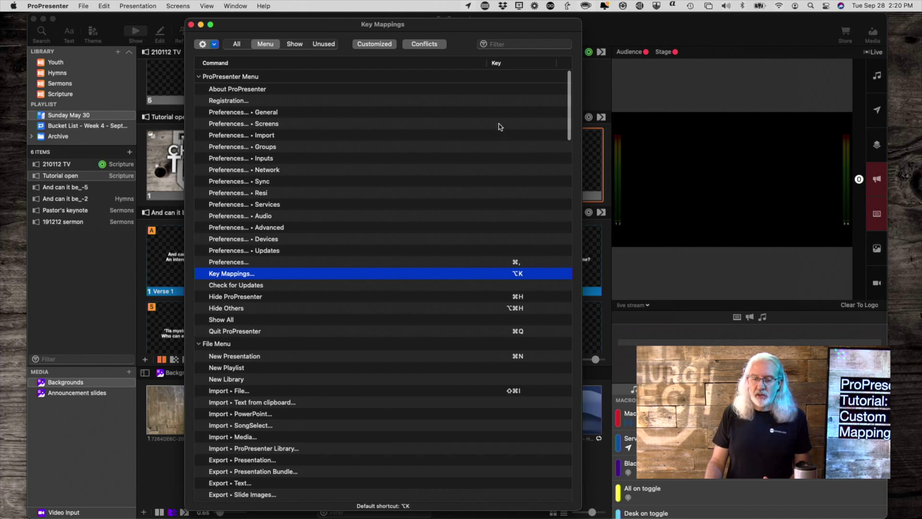
click(500, 124)
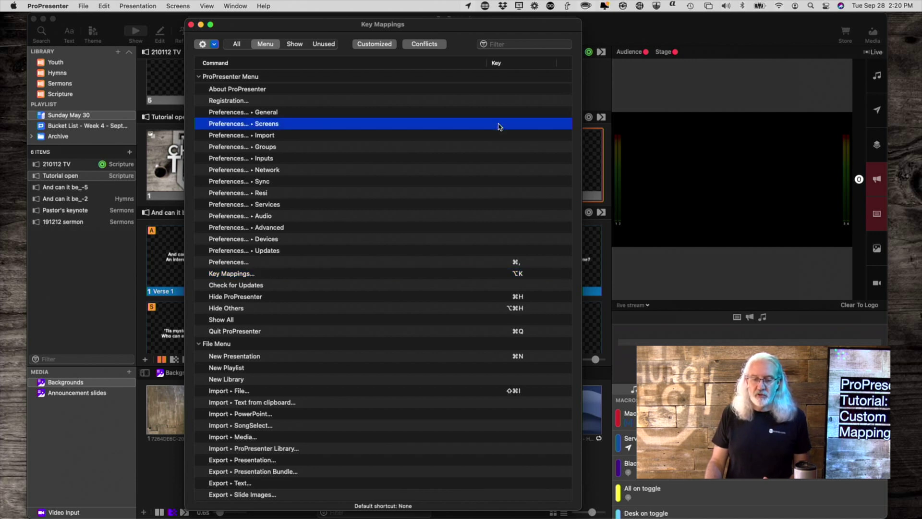
Assign Option-Shift-Command-S as the shortcut for Preferences > Screens.
click(500, 126)
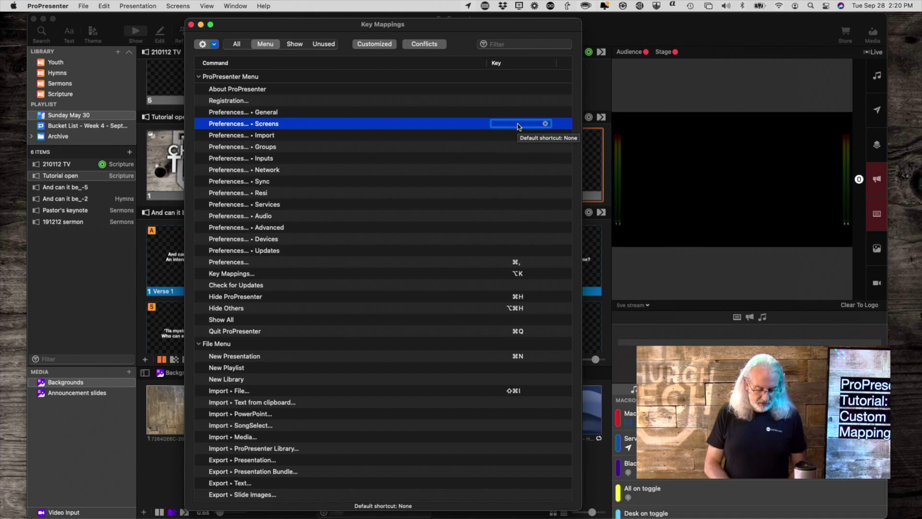
key(super)
key(shift)
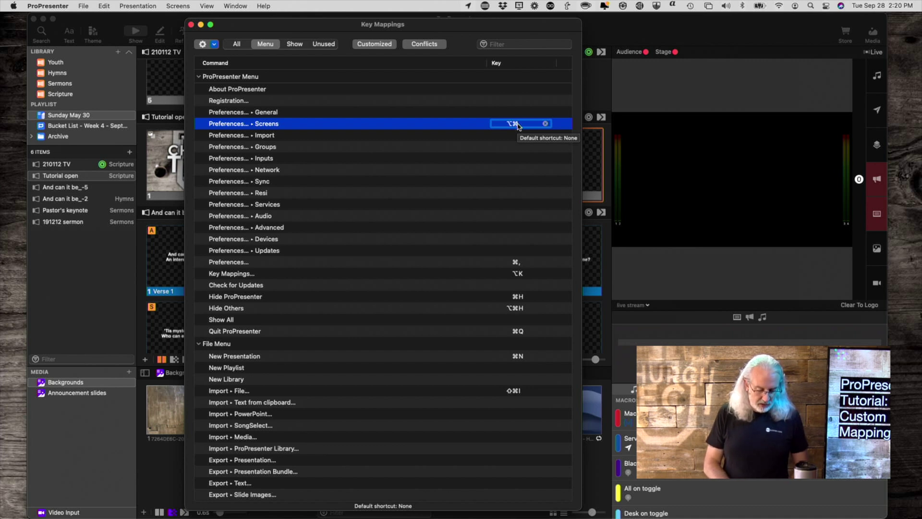
key(alt)
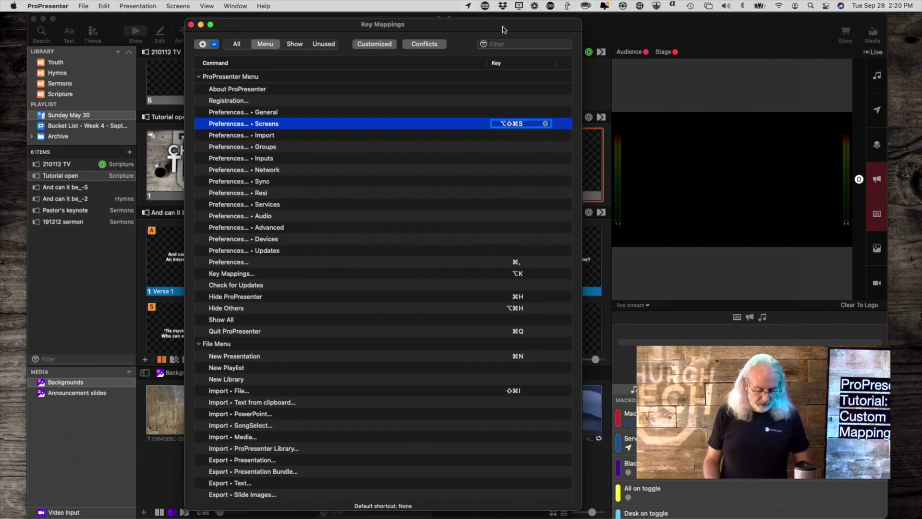
key(Return)
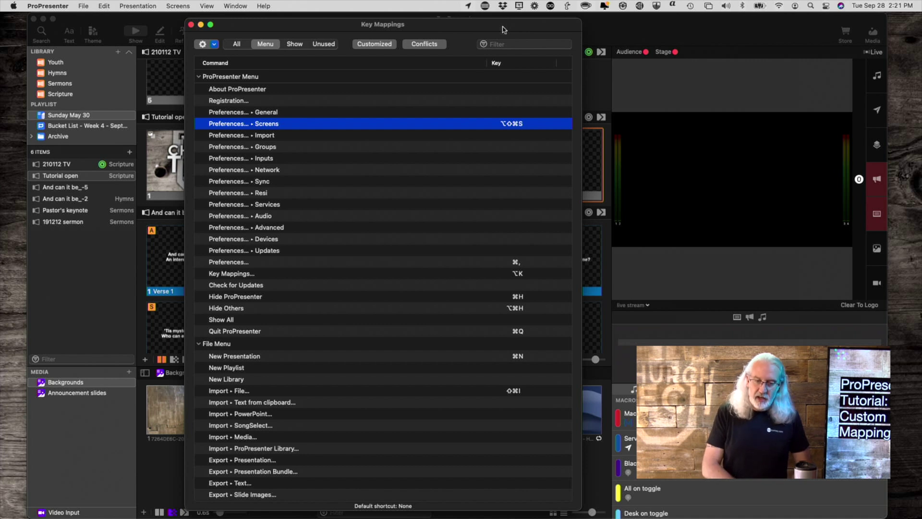
Confirm the shortcut opens Screens preferences, close them, then clear the shortcut again.
key(alt+shift+super+s)
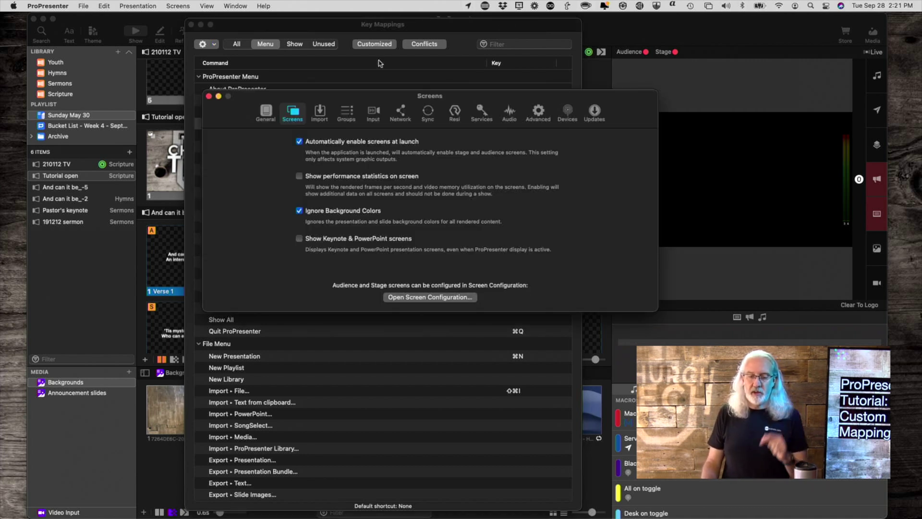
click(209, 96)
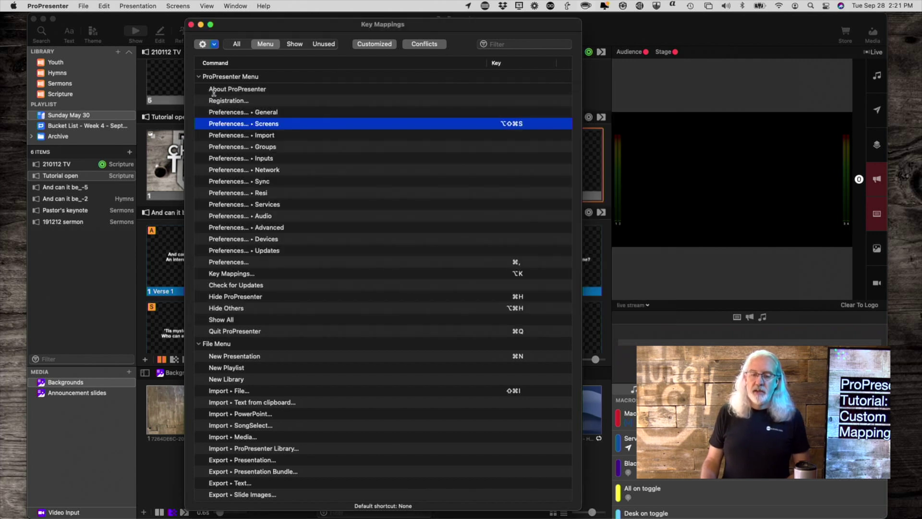
click(542, 123)
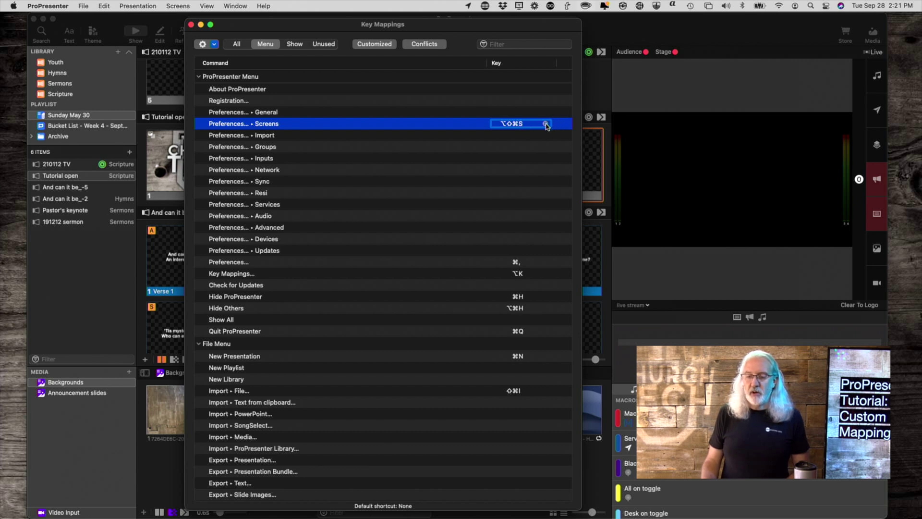
click(545, 124)
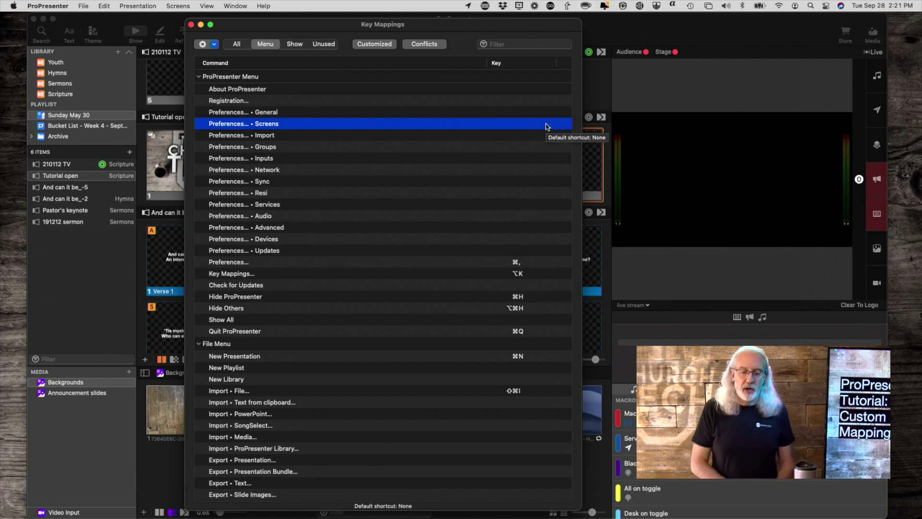
scroll(391, 219, down, 10)
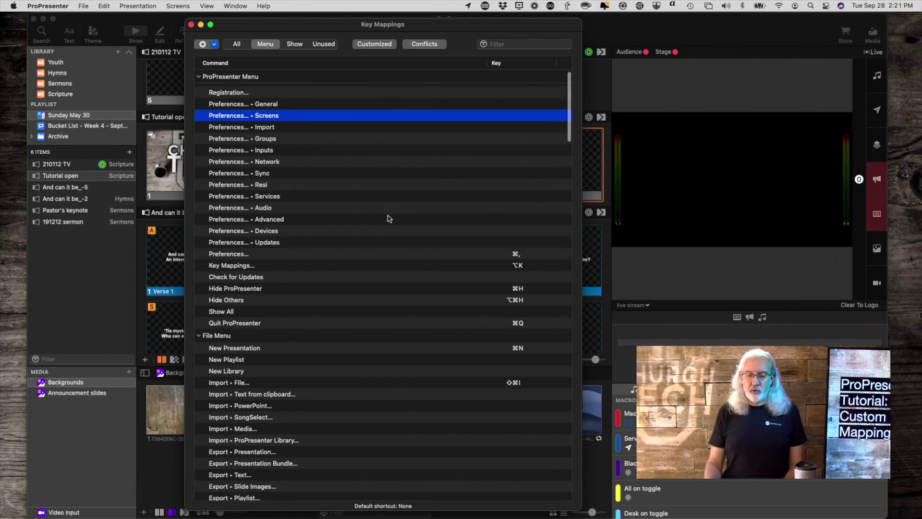
scroll(389, 219, down, 20)
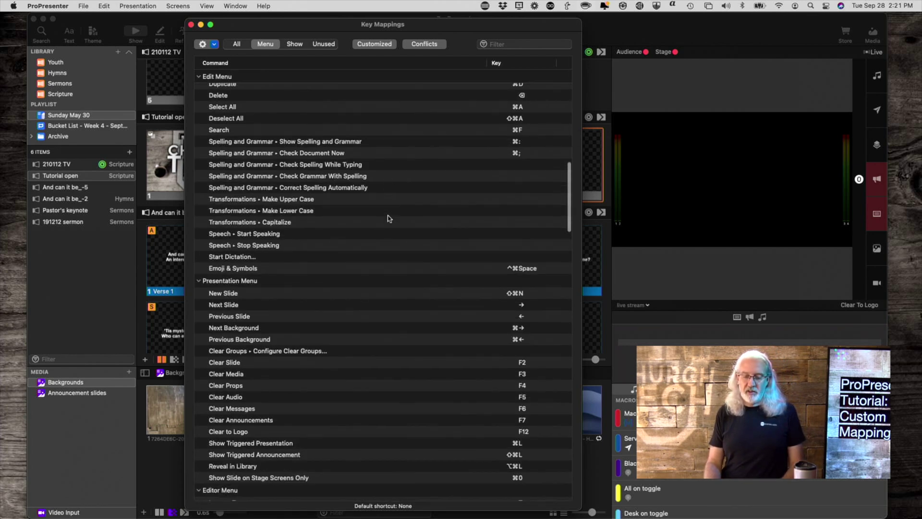
scroll(388, 219, down, 17)
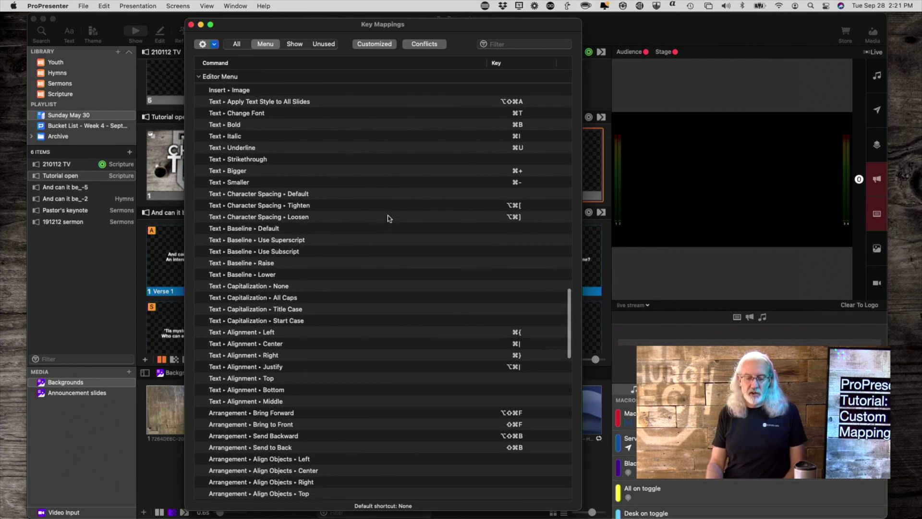
scroll(389, 219, down, 5)
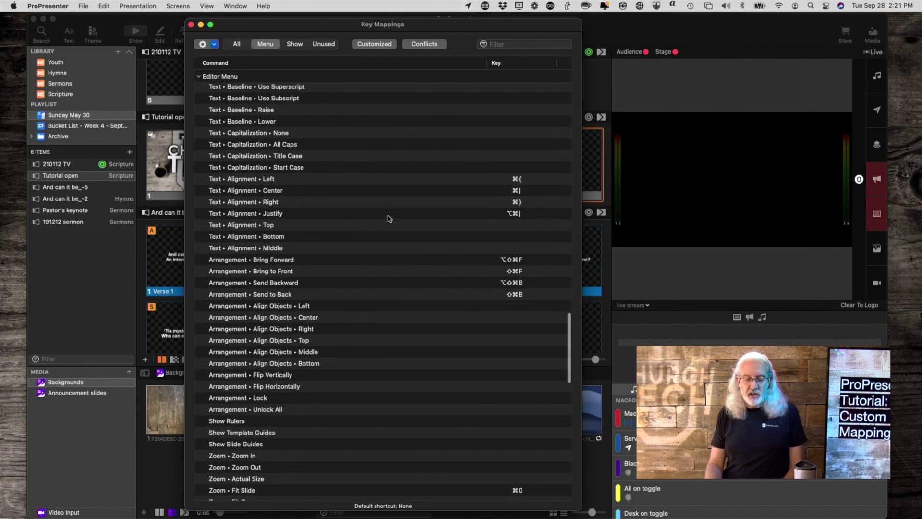
scroll(389, 219, down, 1)
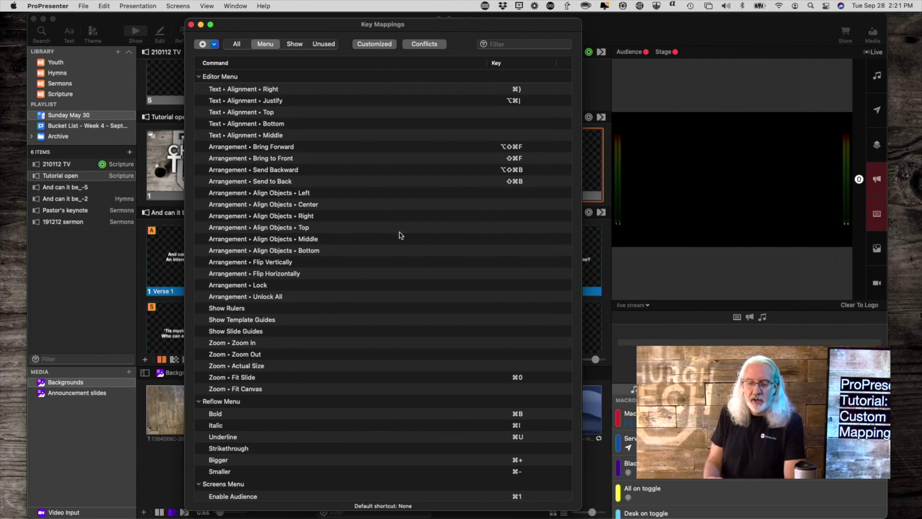
scroll(414, 250, down, 5)
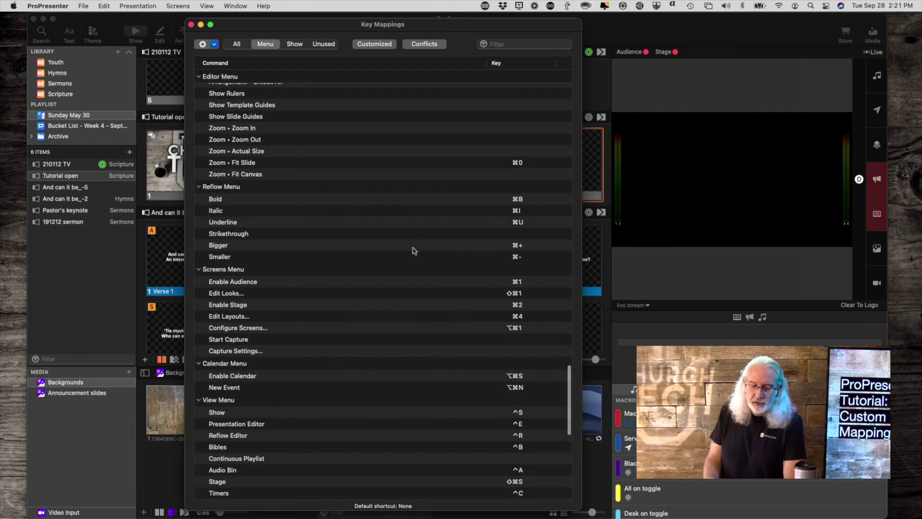
scroll(414, 250, down, 8)
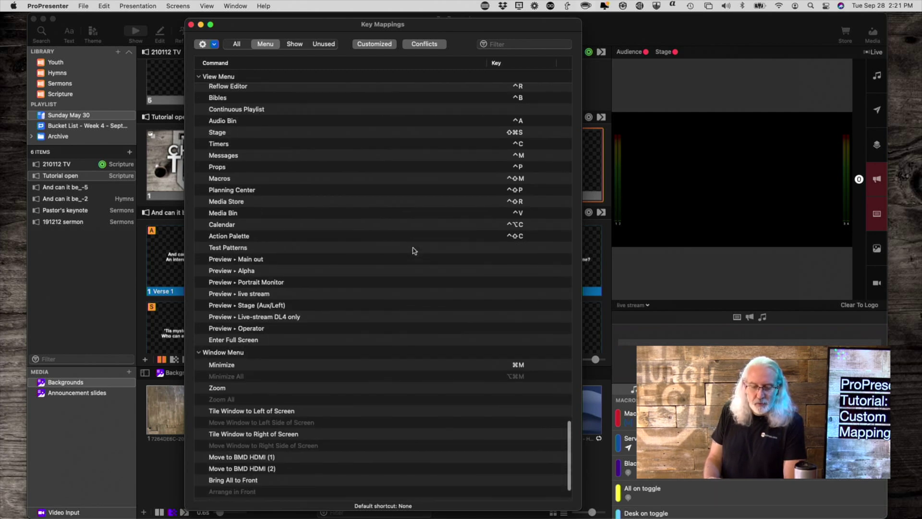
scroll(414, 250, down, 2)
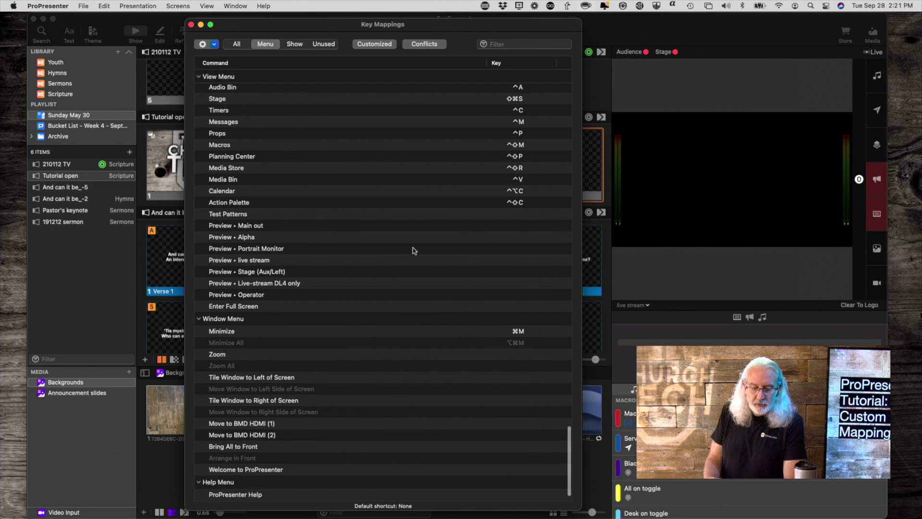
scroll(414, 251, down, 1)
scroll(414, 250, up, 2)
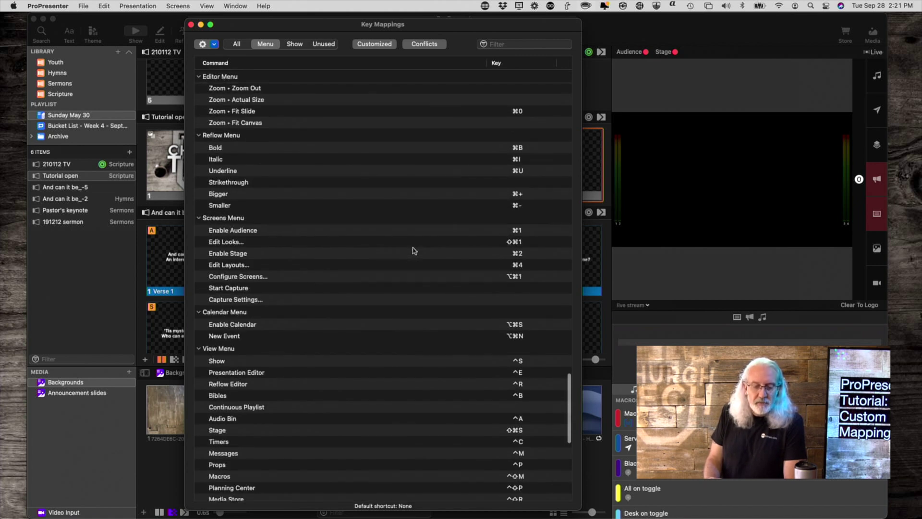
scroll(414, 250, up, 3)
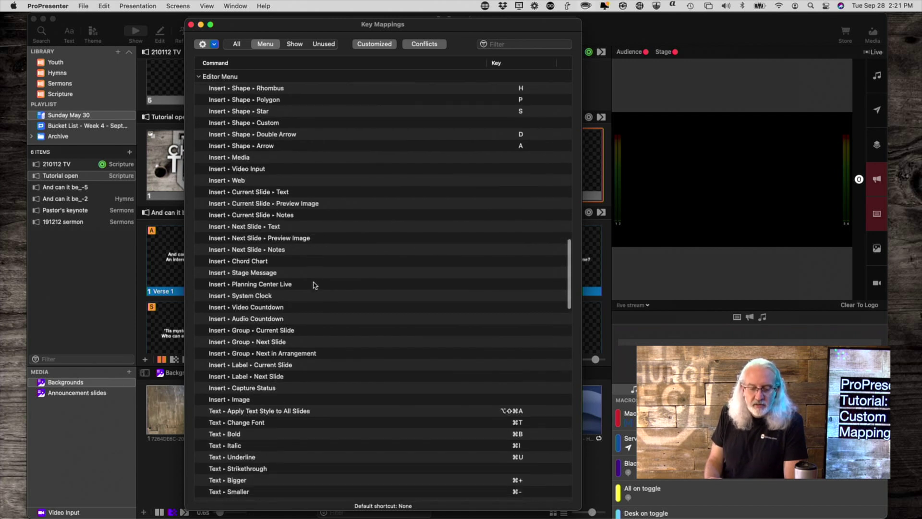
scroll(315, 285, down, 1)
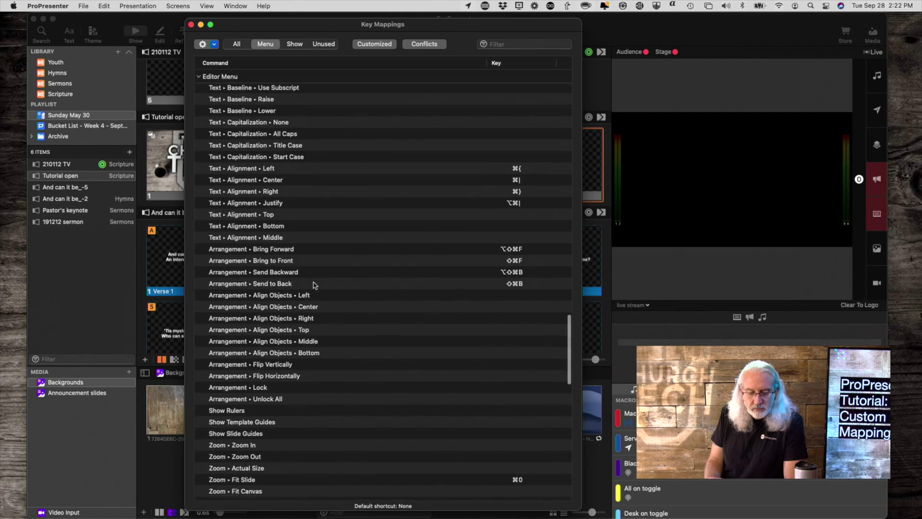
scroll(315, 285, down, 2)
scroll(314, 285, up, 5)
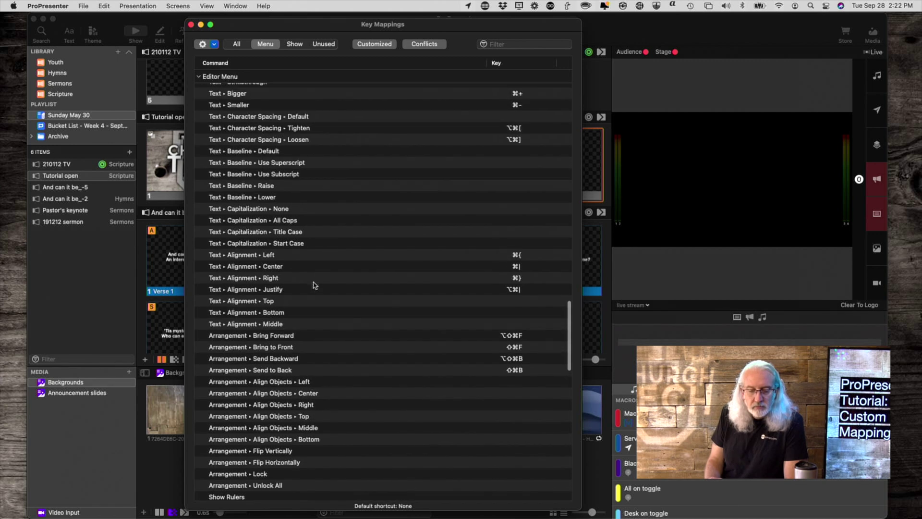
scroll(315, 285, up, 5)
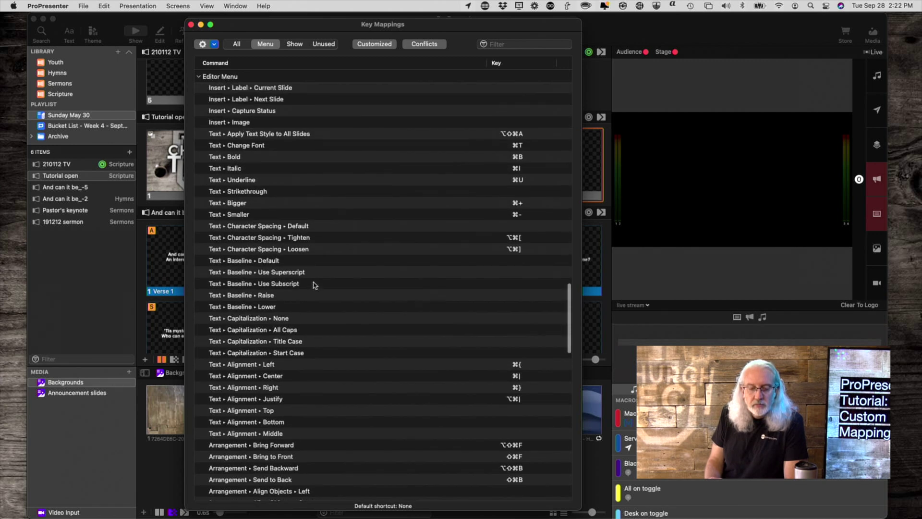
scroll(315, 285, up, 2)
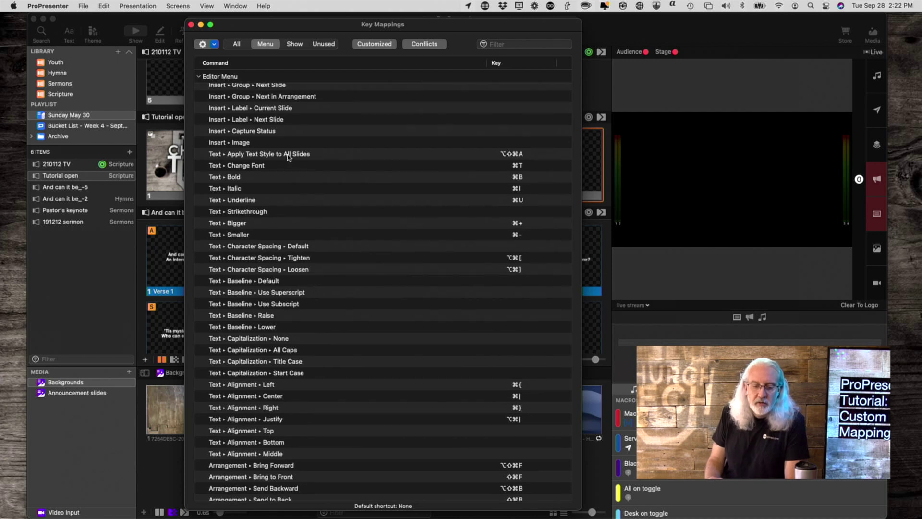
click(288, 156)
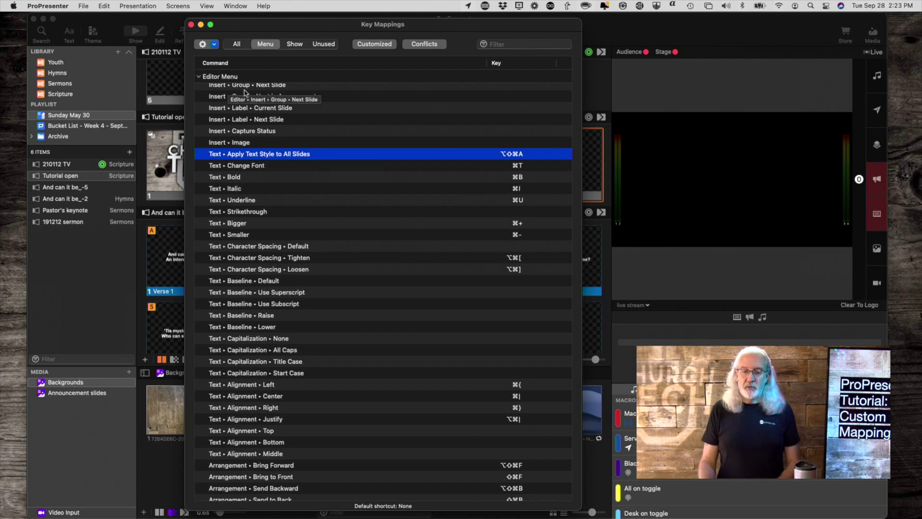
Filter to Show commands and review the Group, Macro and Prop shortcuts like Bridge B and Outro O.
click(292, 44)
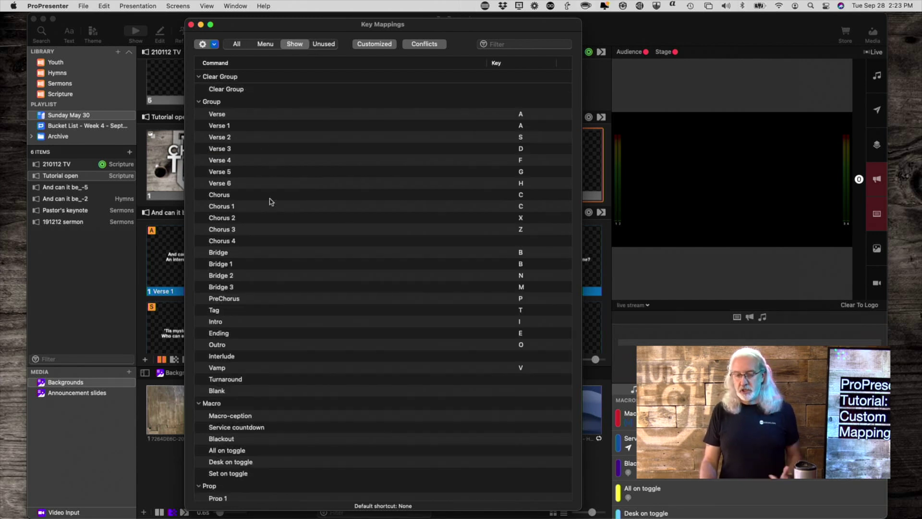
scroll(263, 229, down, 5)
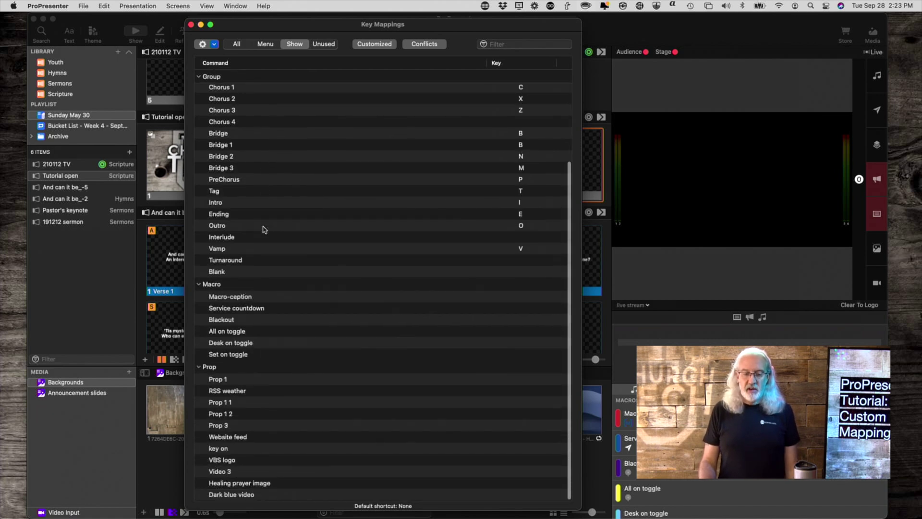
scroll(264, 230, up, 2)
scroll(264, 230, down, 2)
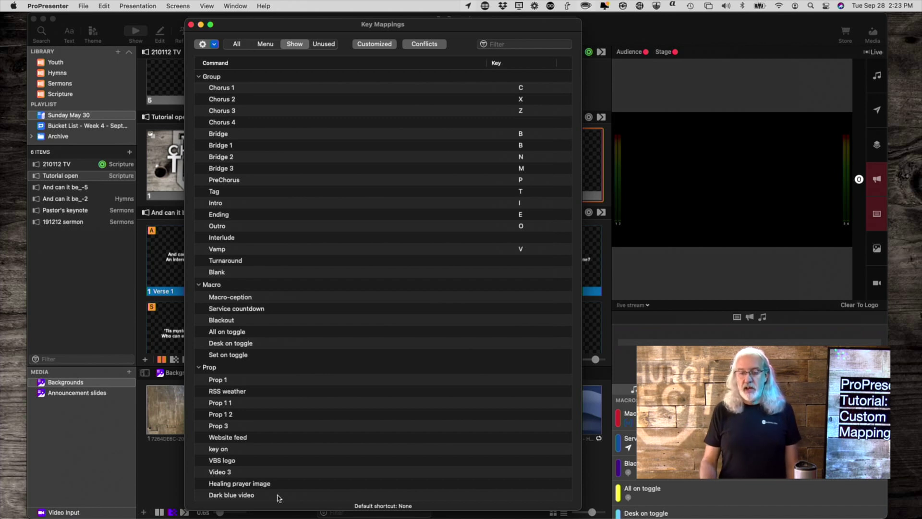
scroll(277, 498, up, 5)
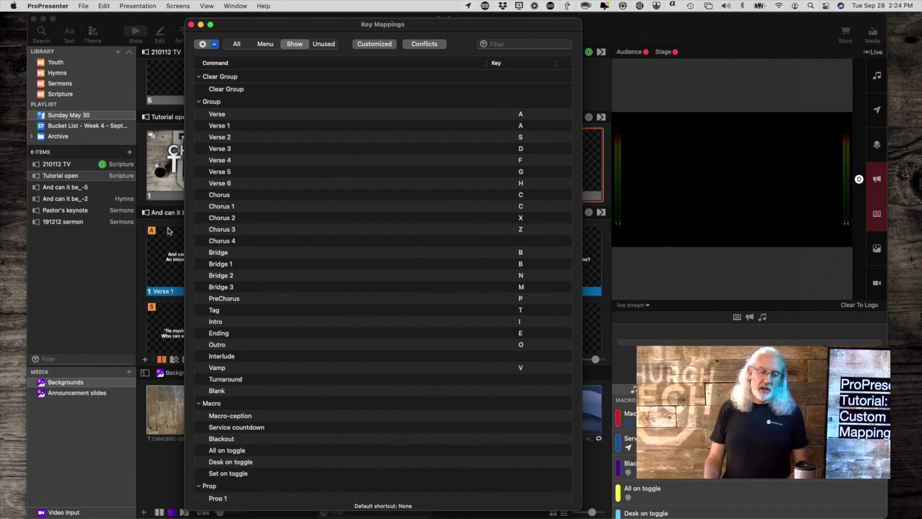
Remove Verse 1's A shortcut, then reassign A to the Verse 1 group.
click(533, 128)
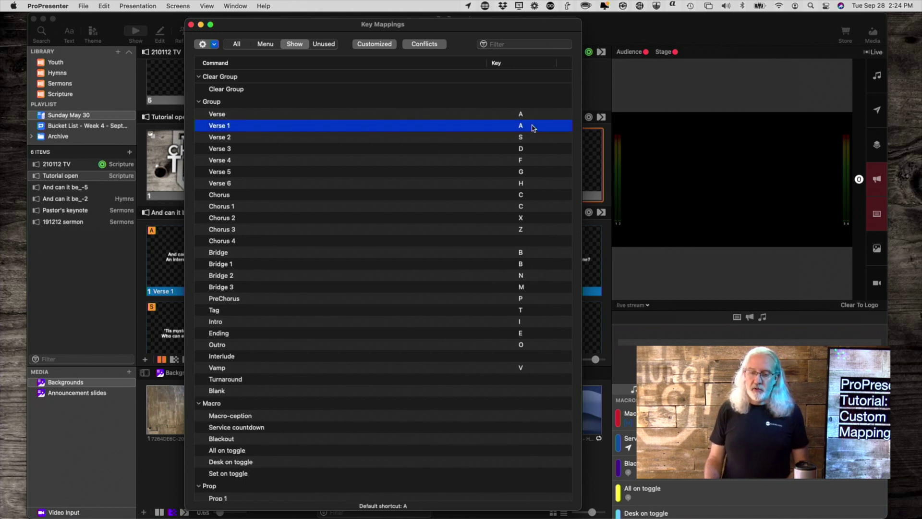
click(528, 127)
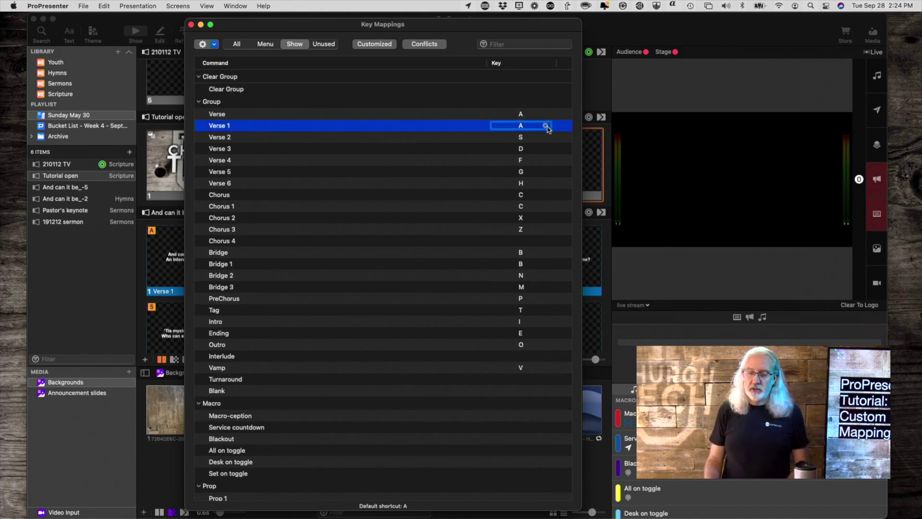
click(546, 126)
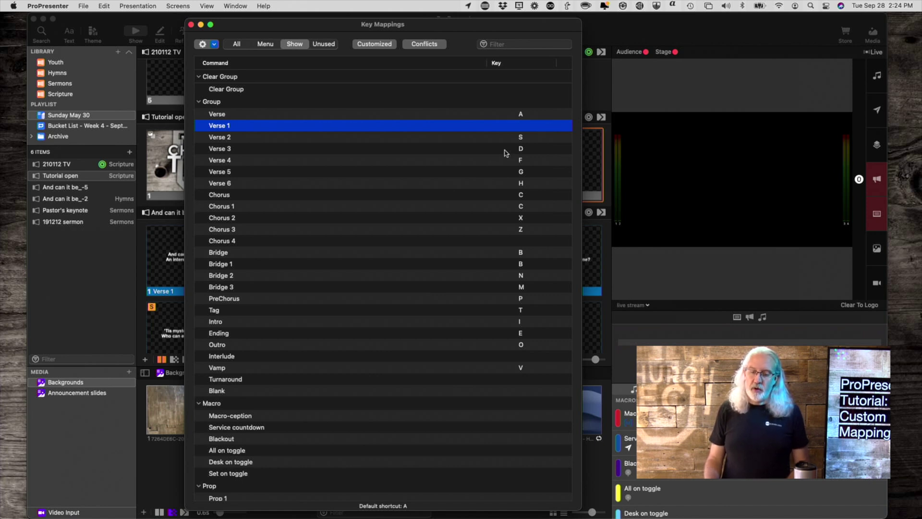
double_click(524, 130)
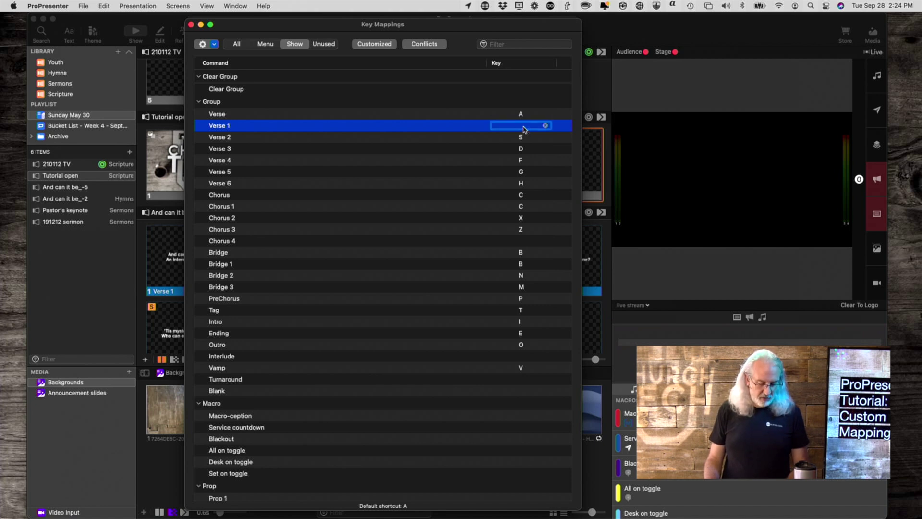
key(a)
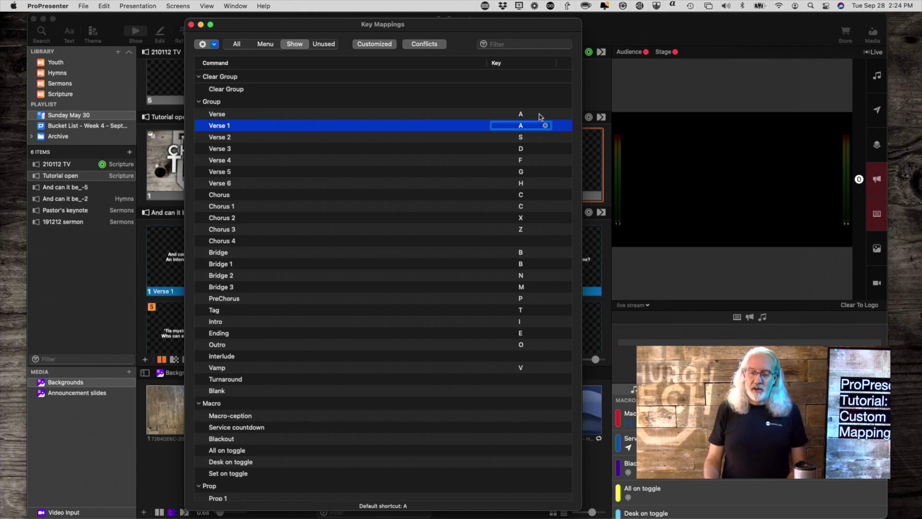
click(403, 115)
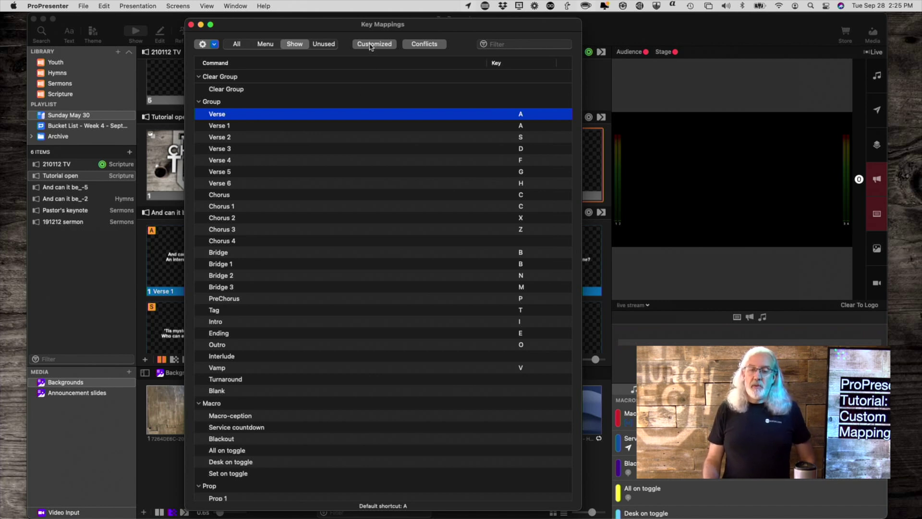
Show customized shortcuts across All commands, then switch to the Conflicts filter, which lists none.
click(372, 44)
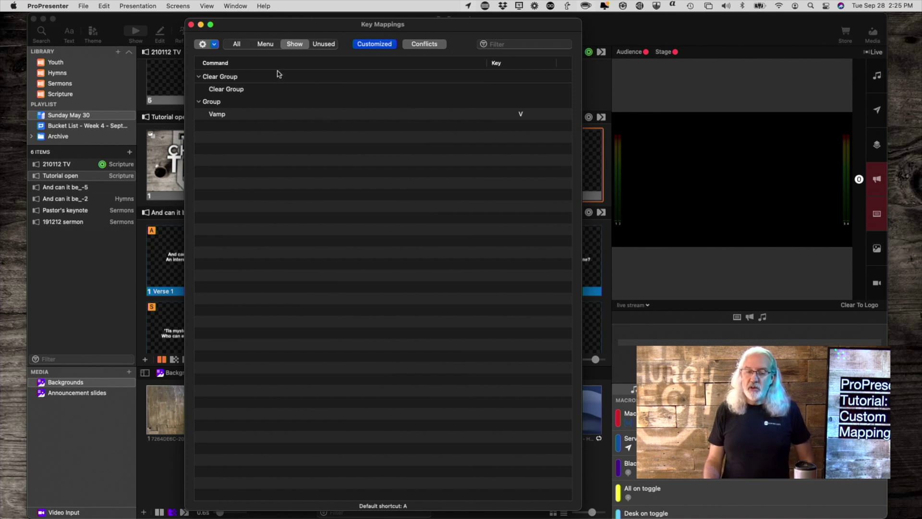
click(237, 44)
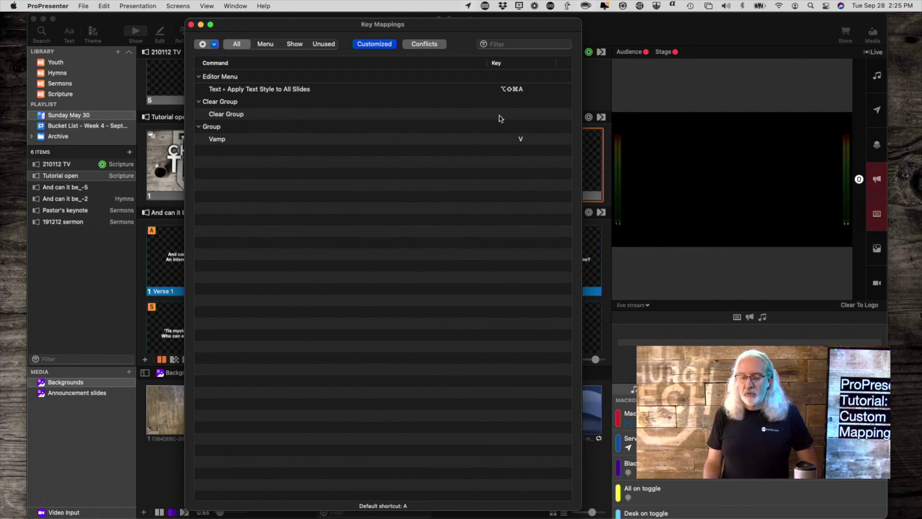
mouse_move(511, 115)
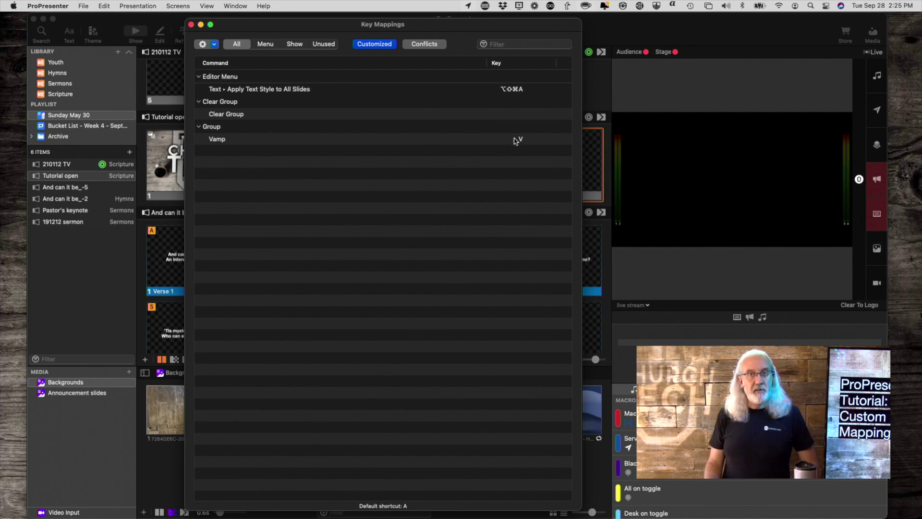
mouse_move(516, 141)
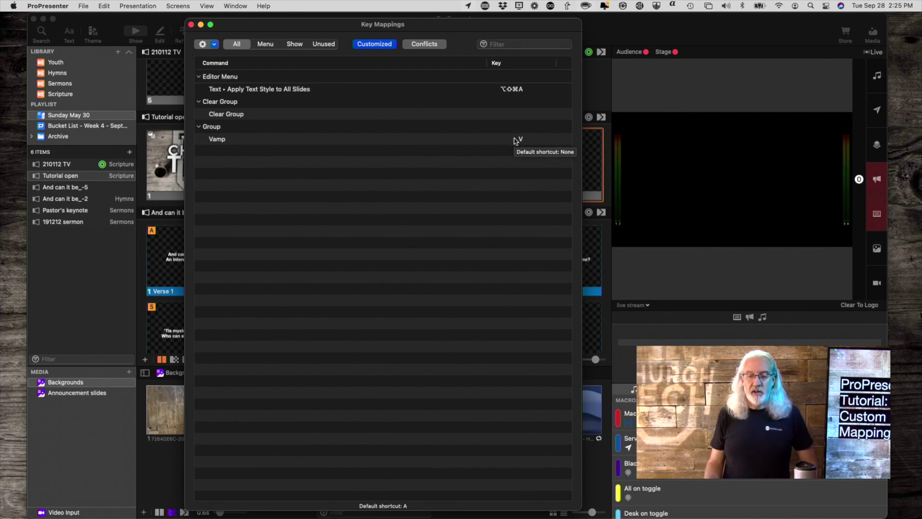
click(418, 45)
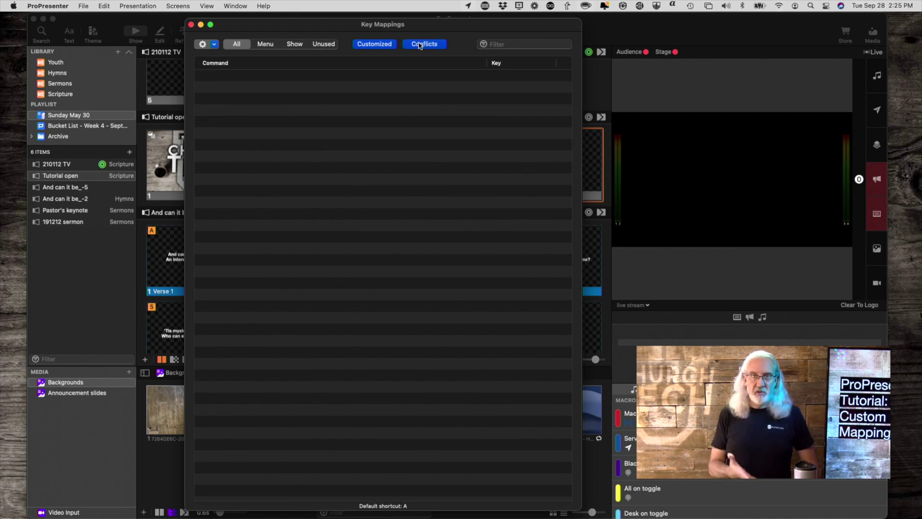